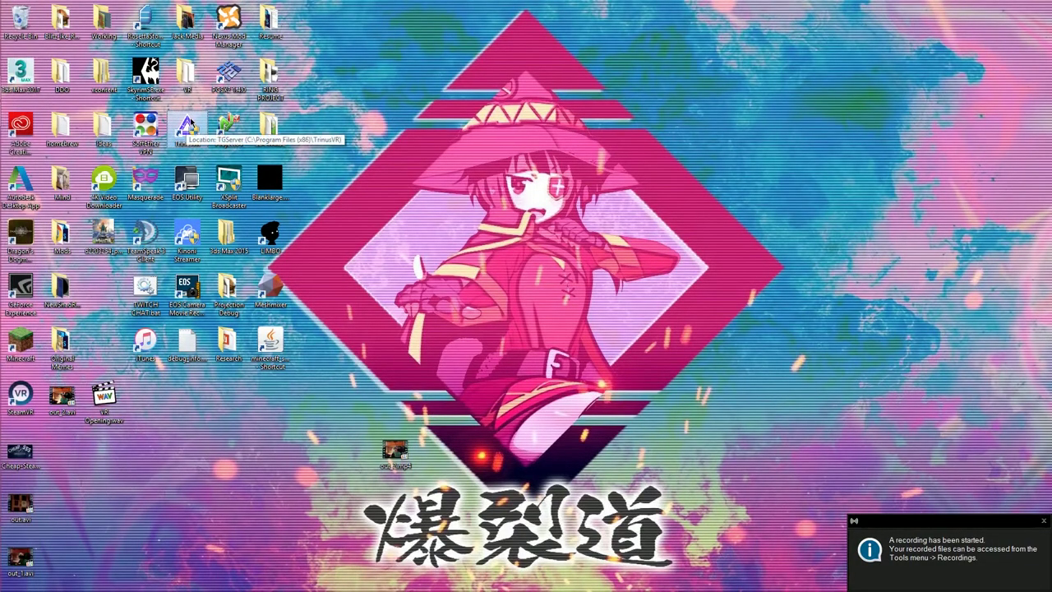
- Launch Trinus VR Server and confirm Homido_5.1' in the Head Mount dropdown
double_click(187, 125)
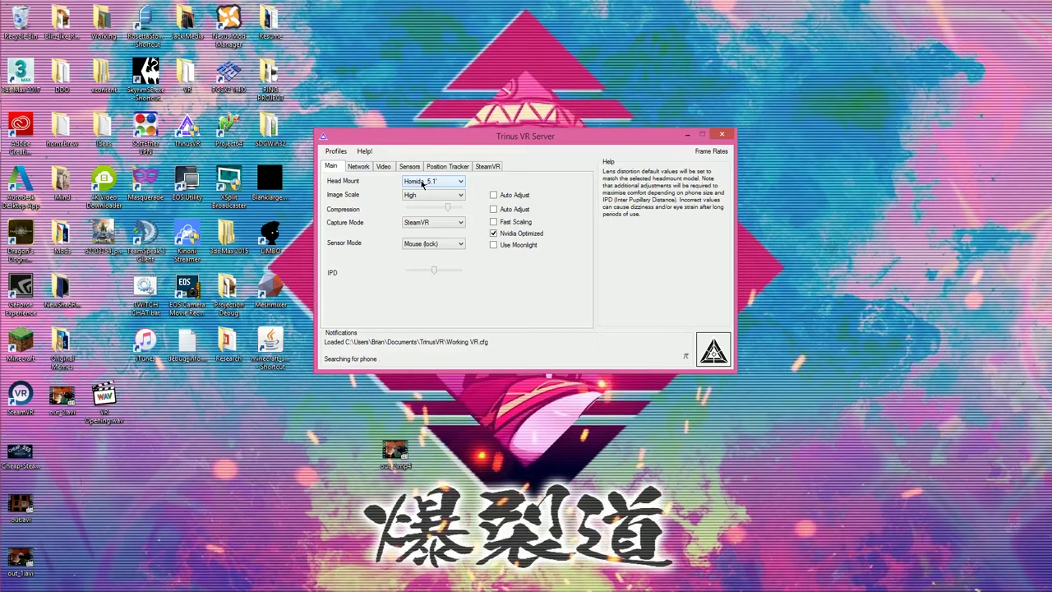
click(423, 184)
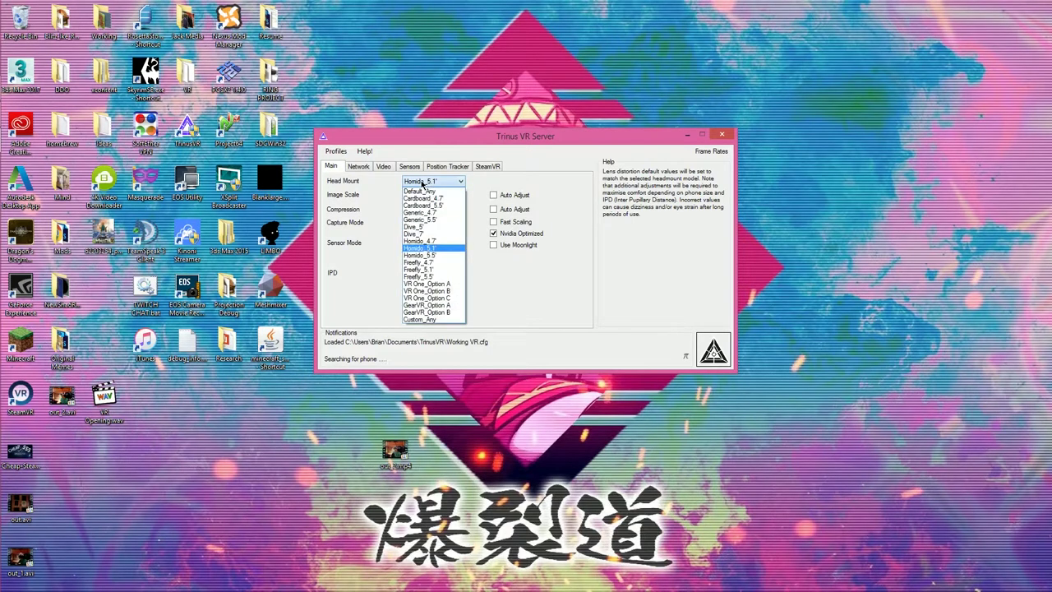
click(422, 184)
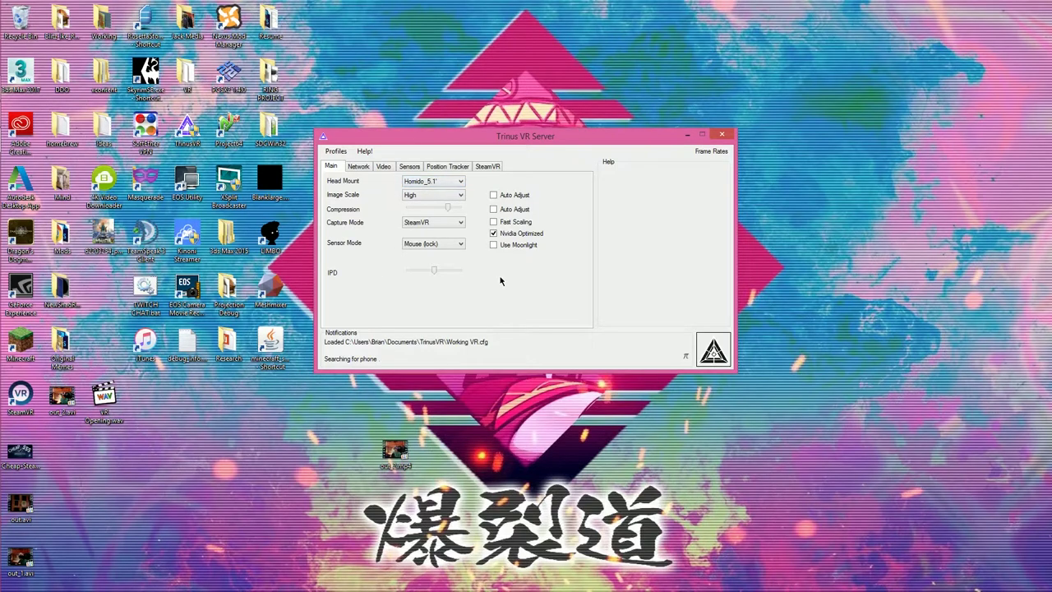
click(411, 197)
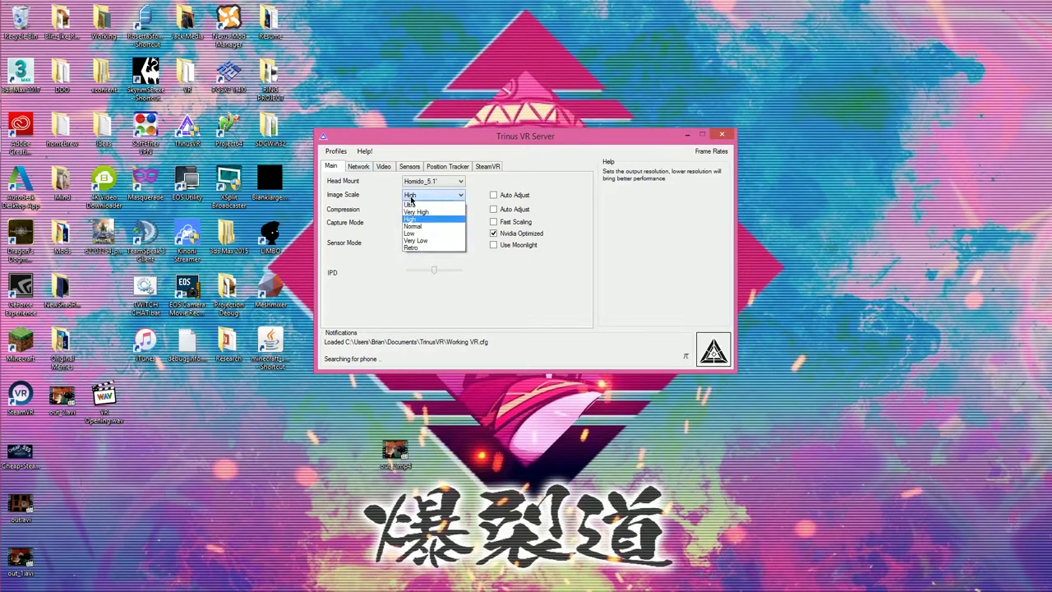
click(412, 200)
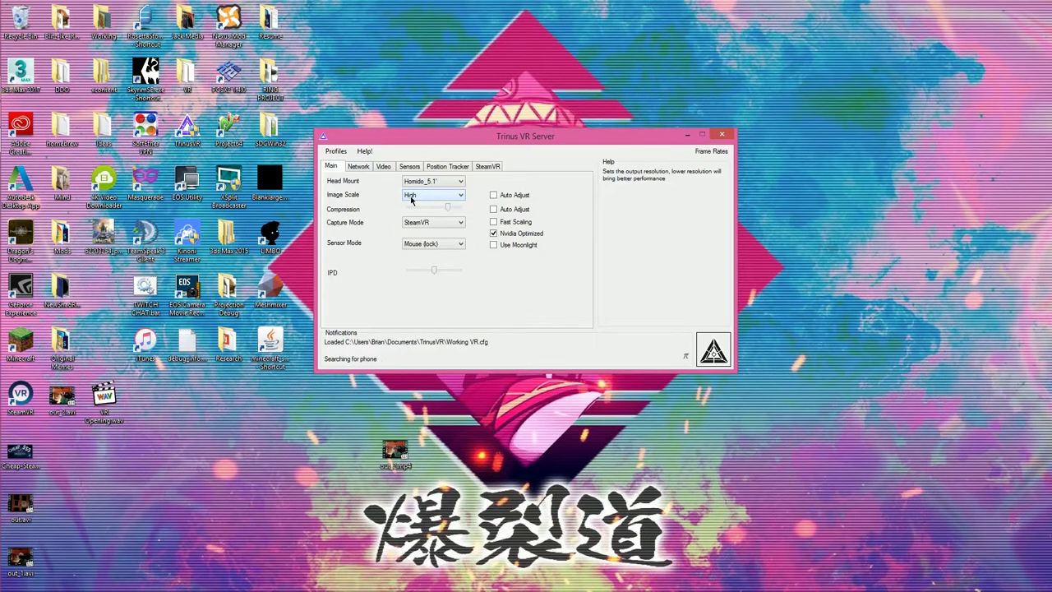
click(412, 198)
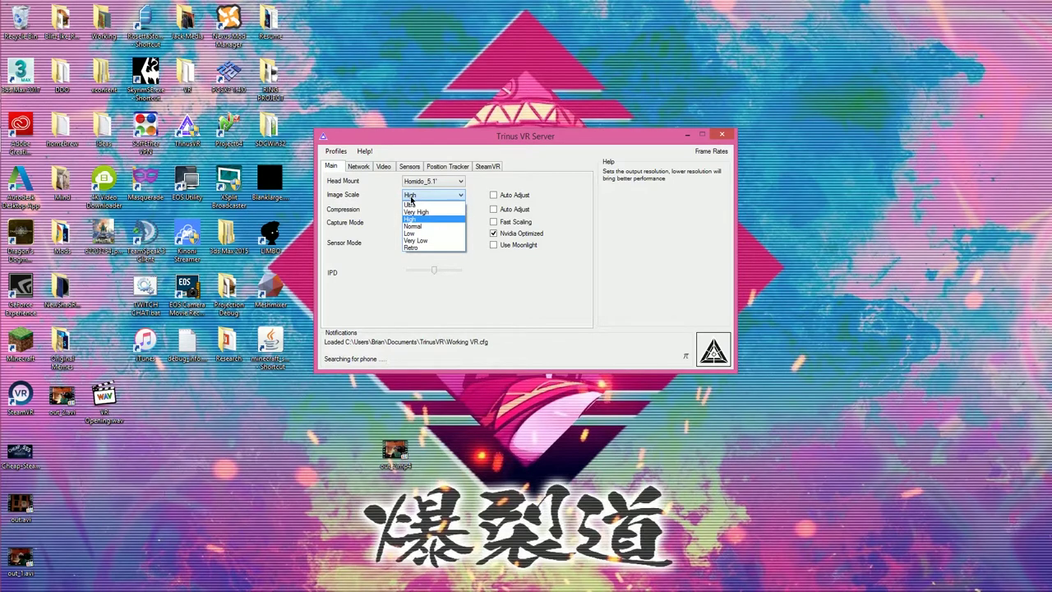
click(410, 198)
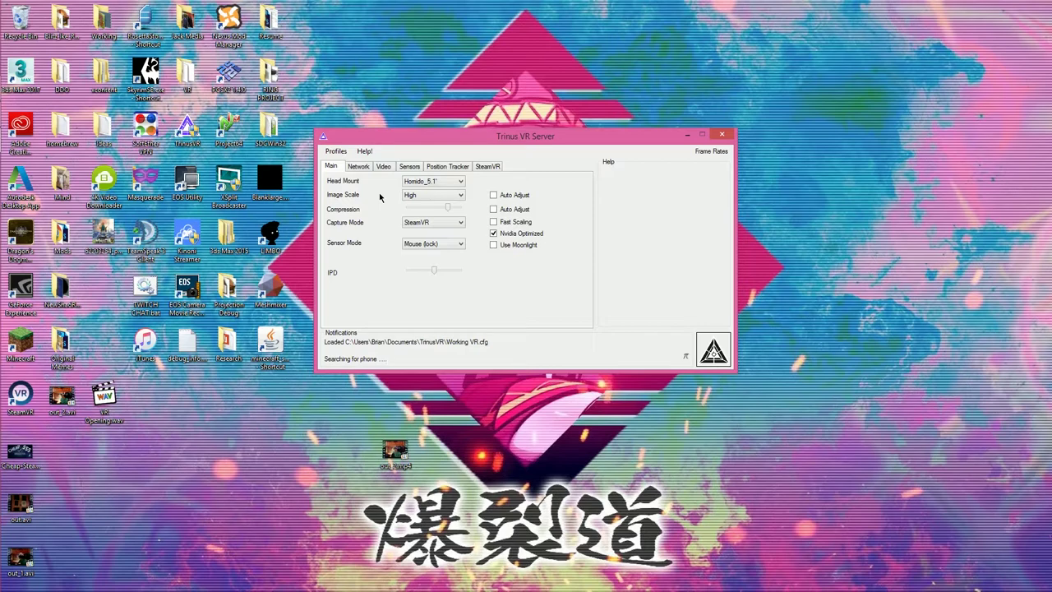
click(427, 195)
click(423, 206)
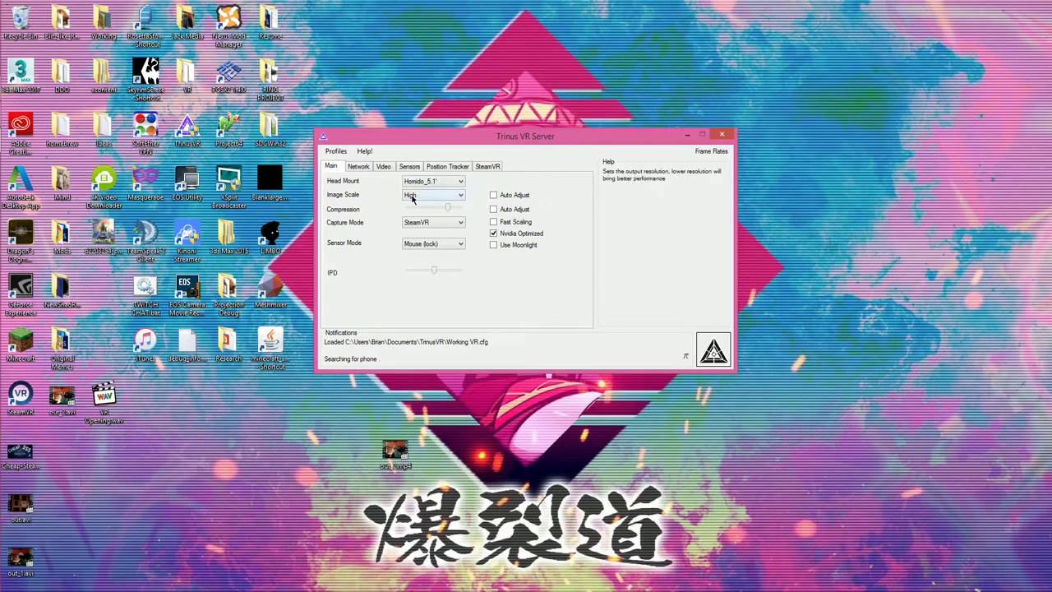
click(413, 198)
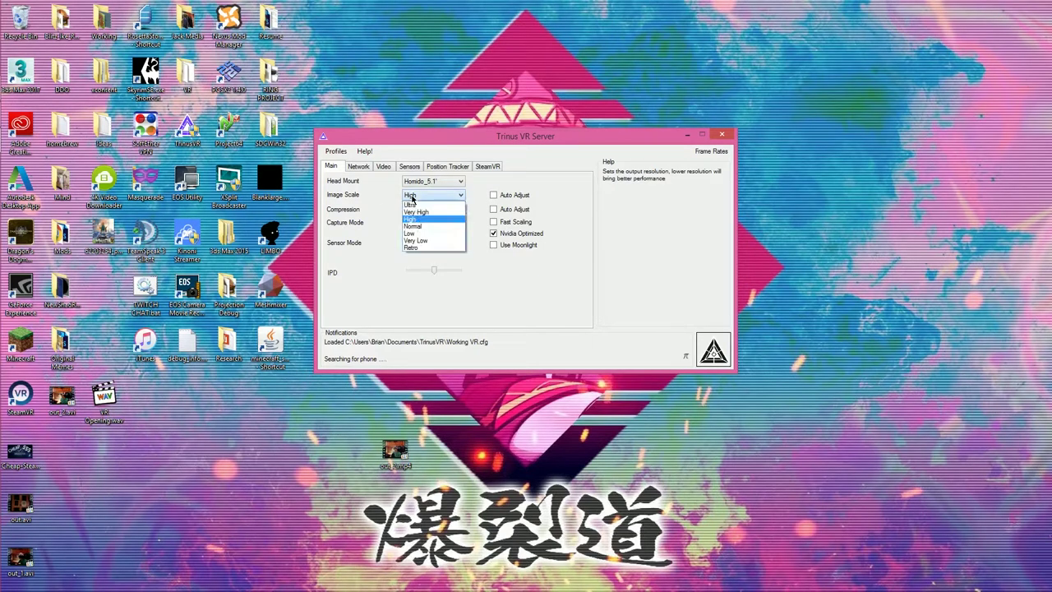
click(417, 205)
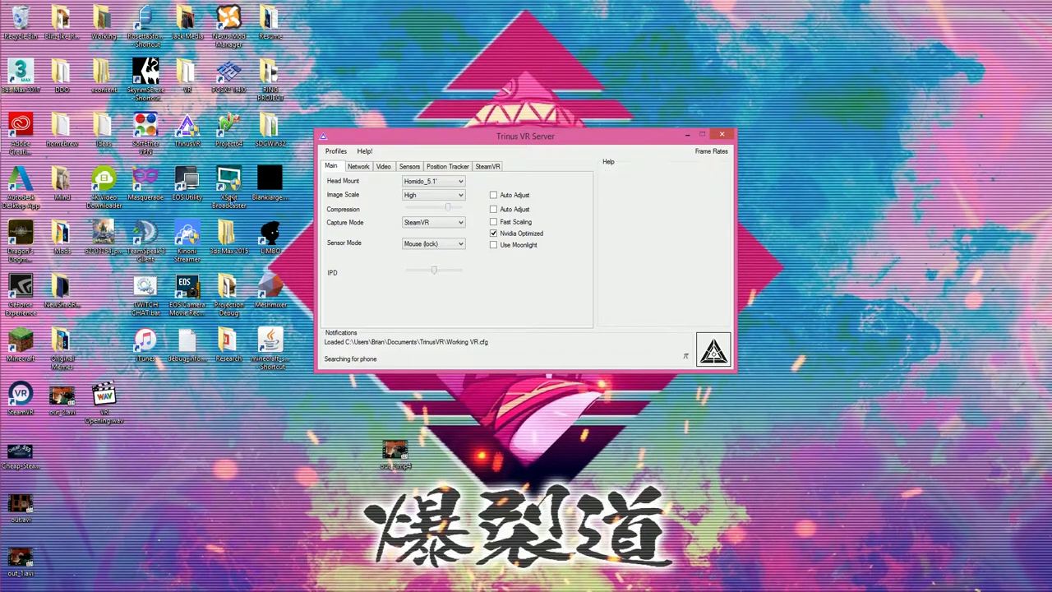
- Show the Network settings and let the phone connect, streaming SteamVR at 1334x750
mouse_move(2, 198)
mouse_move(443, 226)
mouse_move(405, 152)
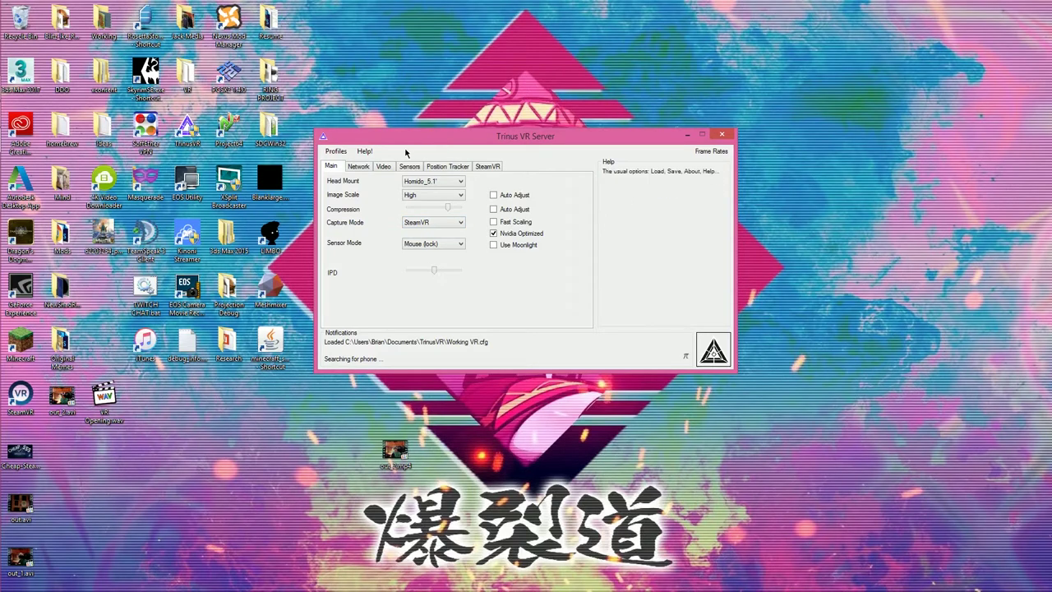
click(359, 166)
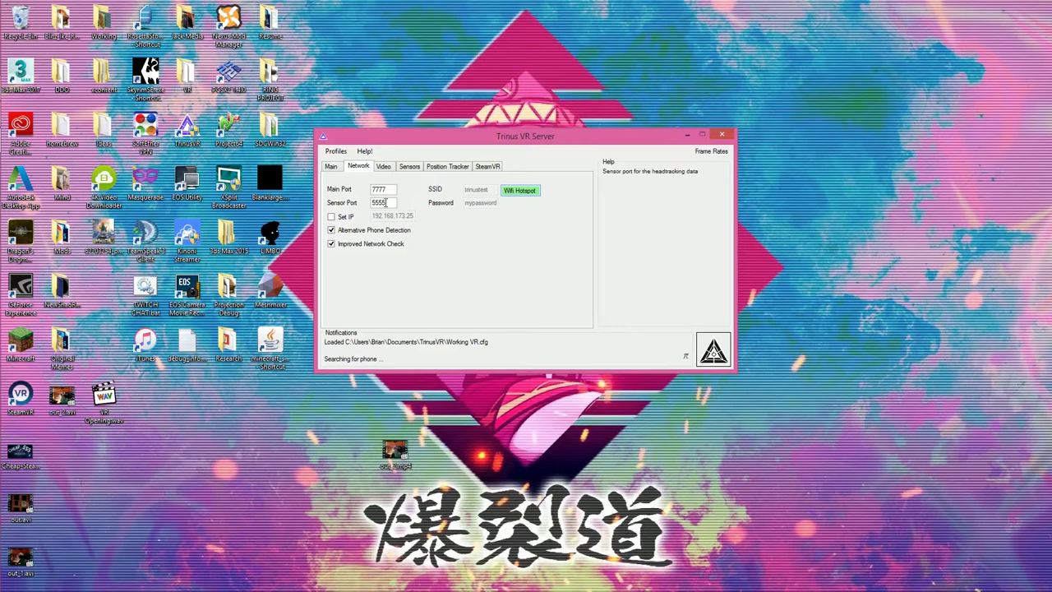
mouse_move(506, 198)
mouse_move(504, 230)
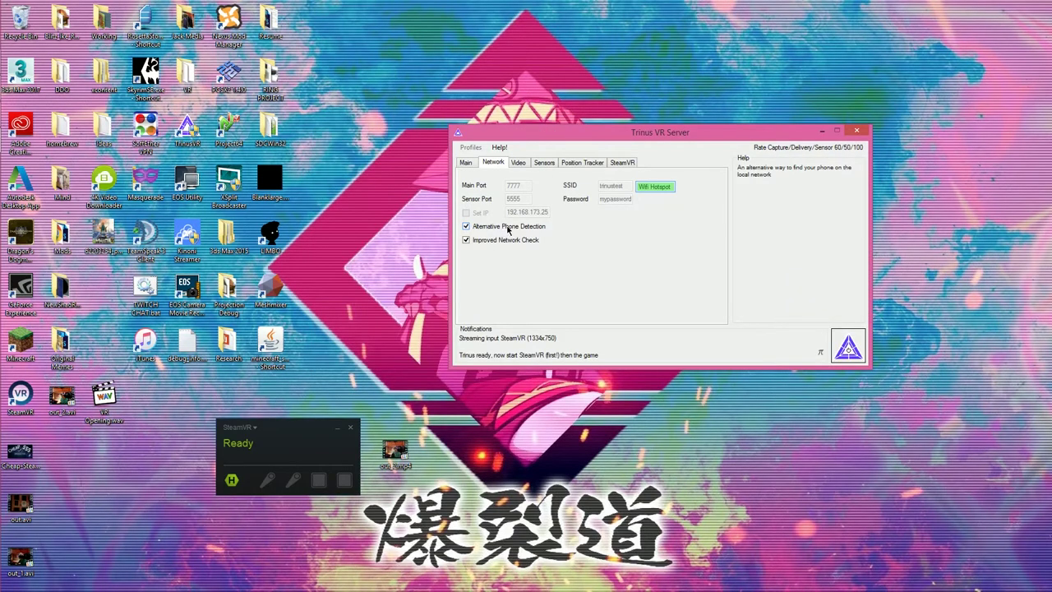
- Show the Video settings, open SteamVR's Display Mirror, and move Trinus right beside it
click(518, 163)
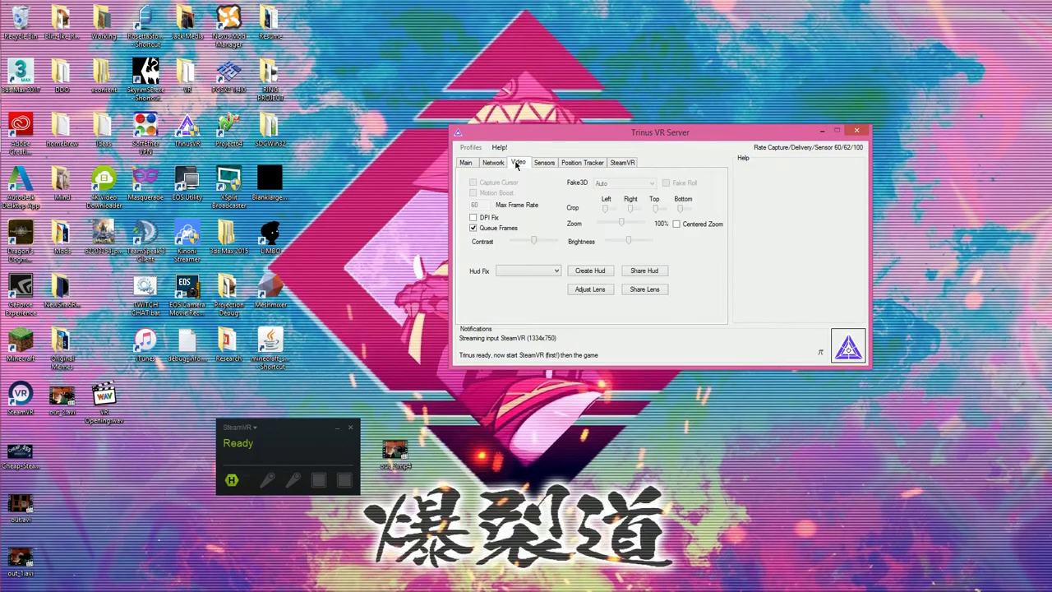
click(240, 428)
click(245, 474)
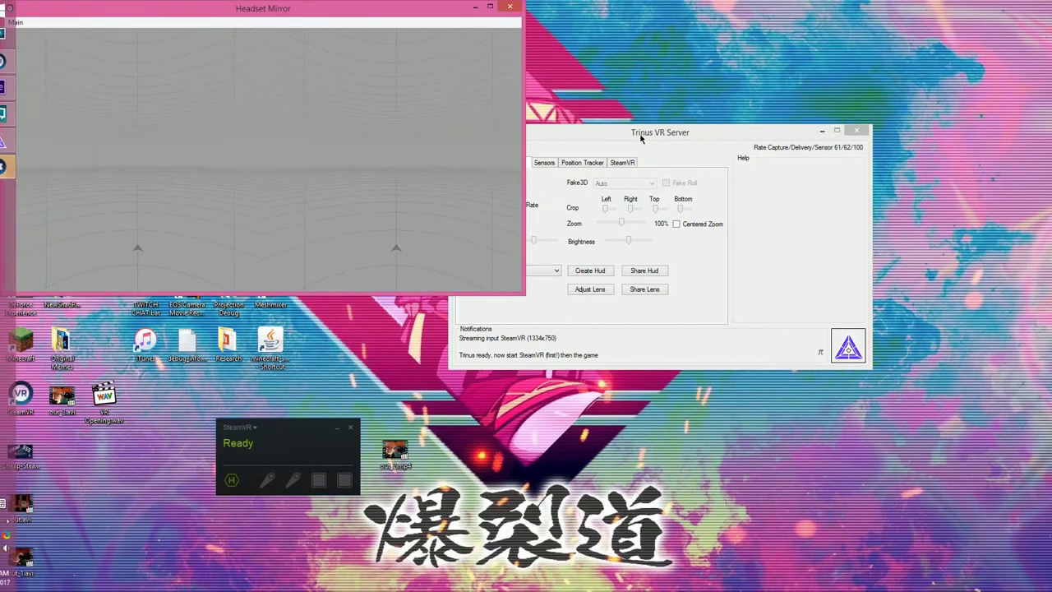
drag(633, 132, 753, 129)
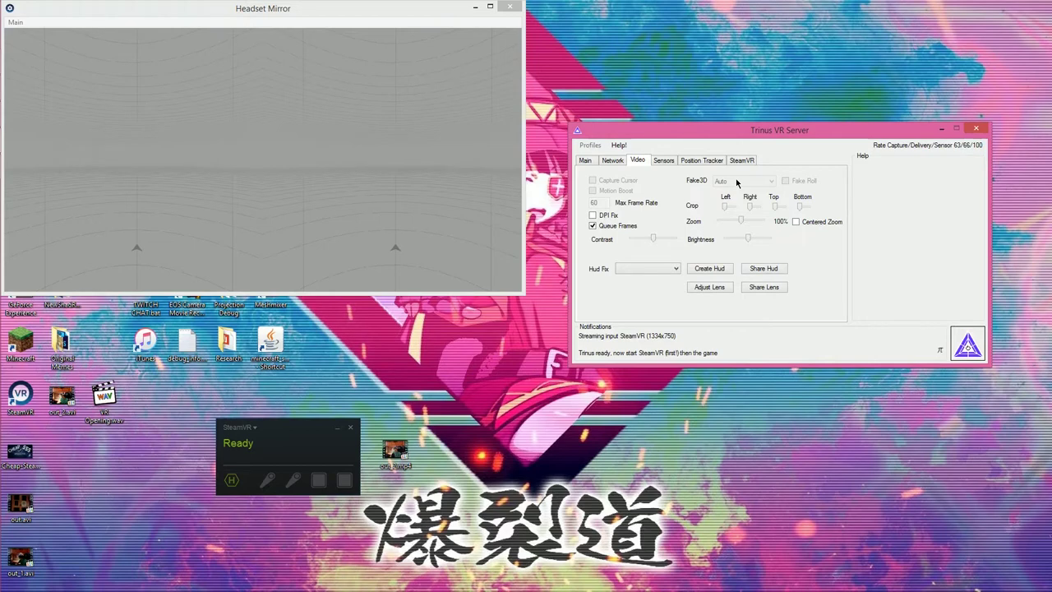
- Bring the Headset Mirror forward, review the Hud Fix presets unchanged, then show Sensors settings
click(351, 4)
click(655, 270)
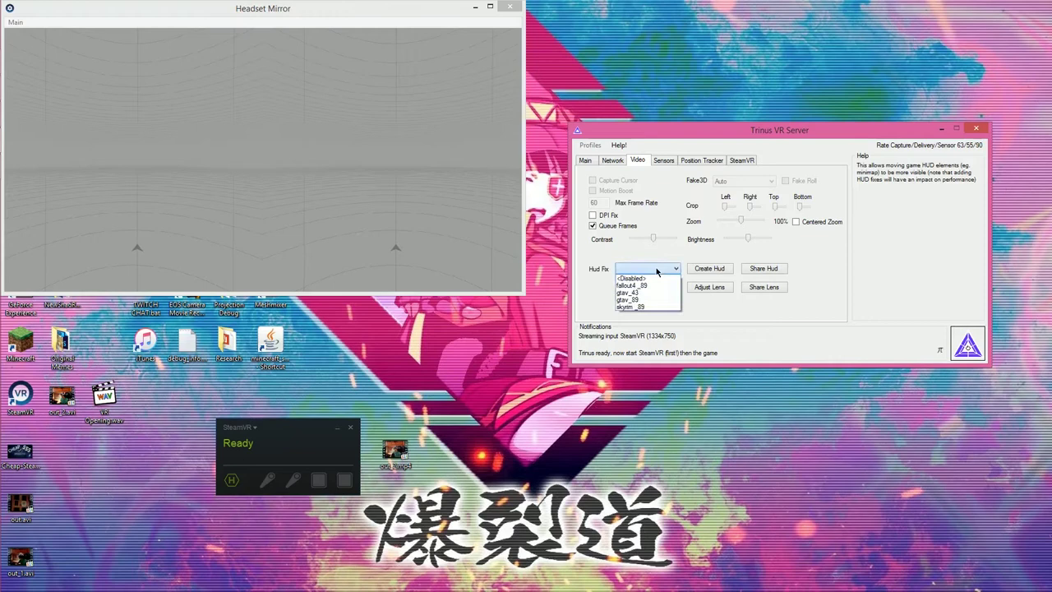
click(650, 273)
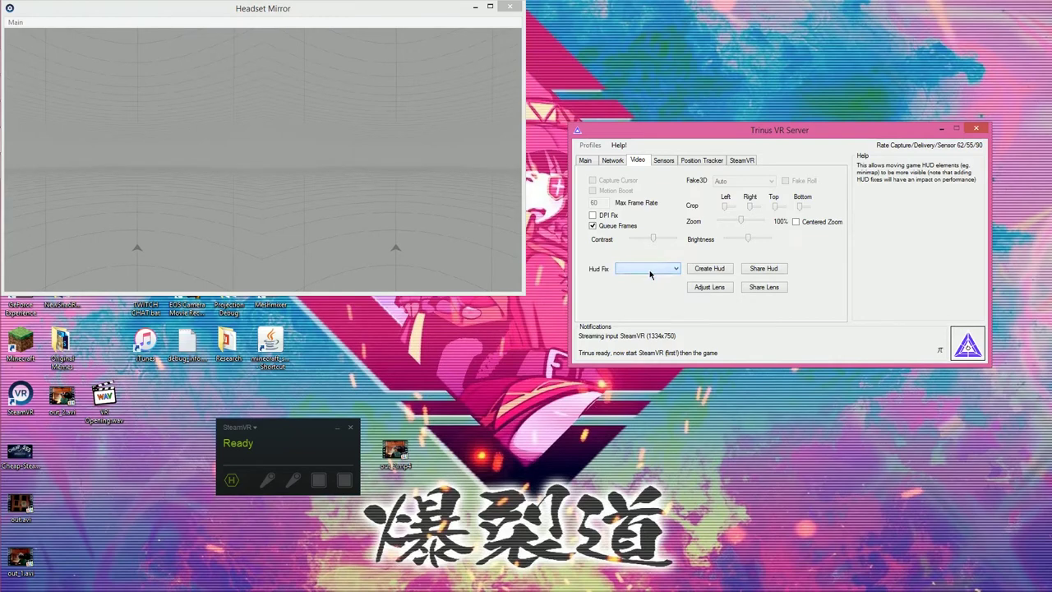
click(664, 162)
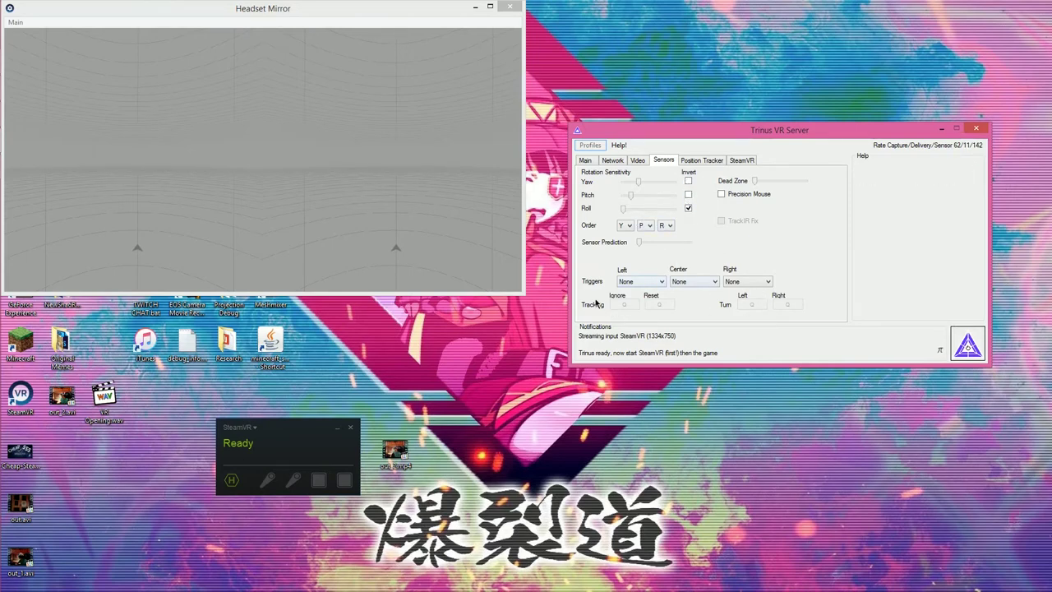
- Show the Position Tracker then SteamVR driver settings, and move the SteamVR status box up-left
click(684, 161)
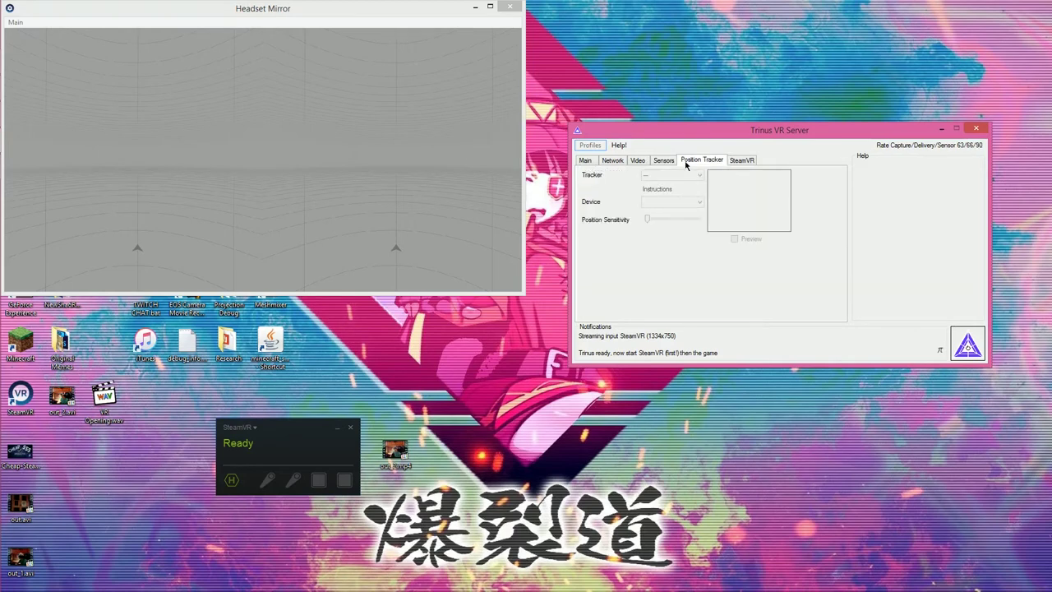
click(741, 162)
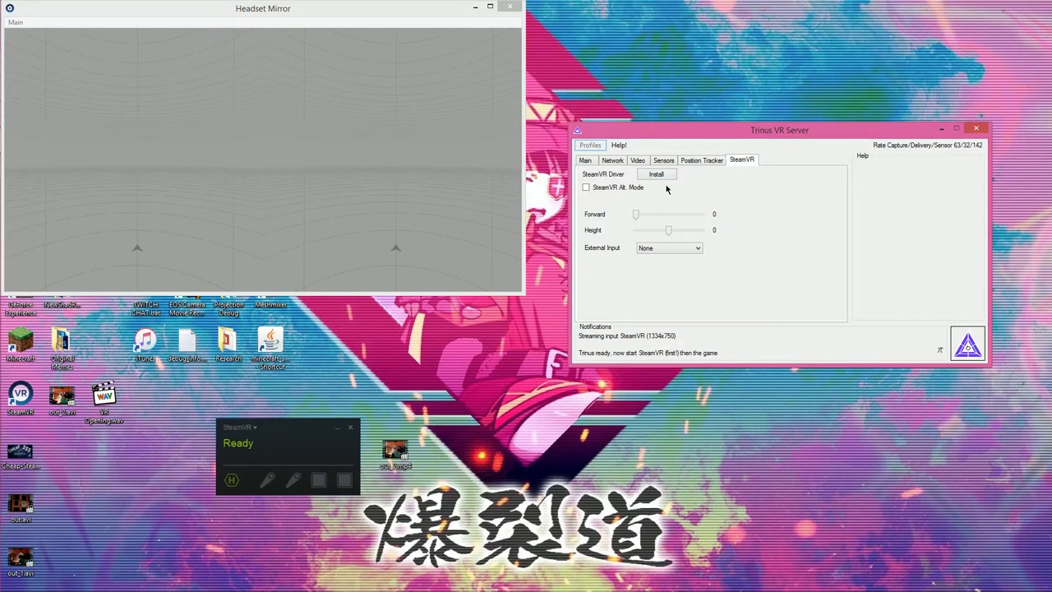
drag(283, 432, 258, 407)
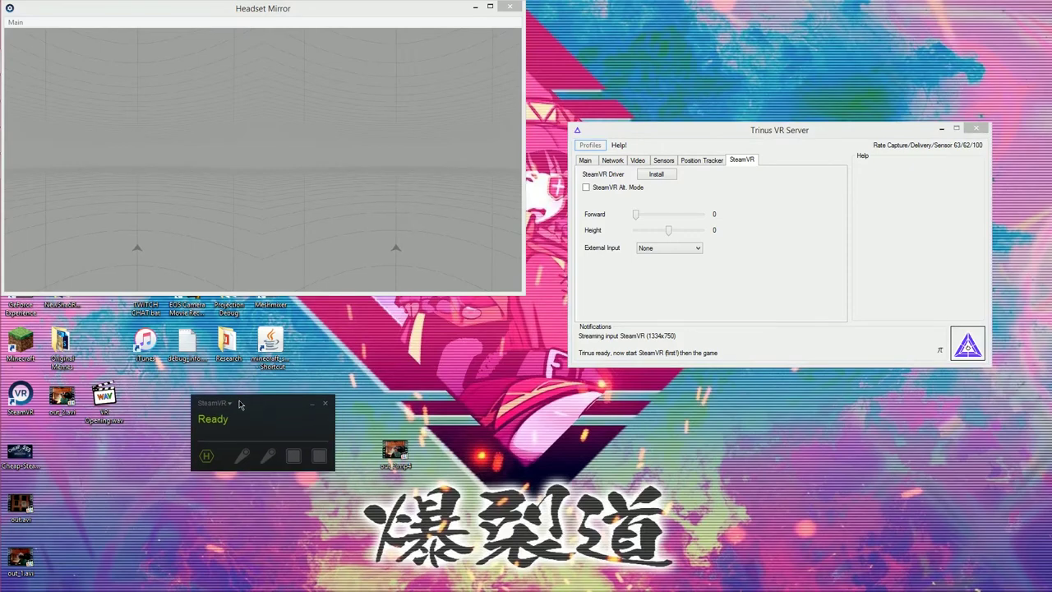
- Open the Steam Library from the taskbar icon's menu and bring up SteamVR's options
right_click(20, 82)
right_click(12, 533)
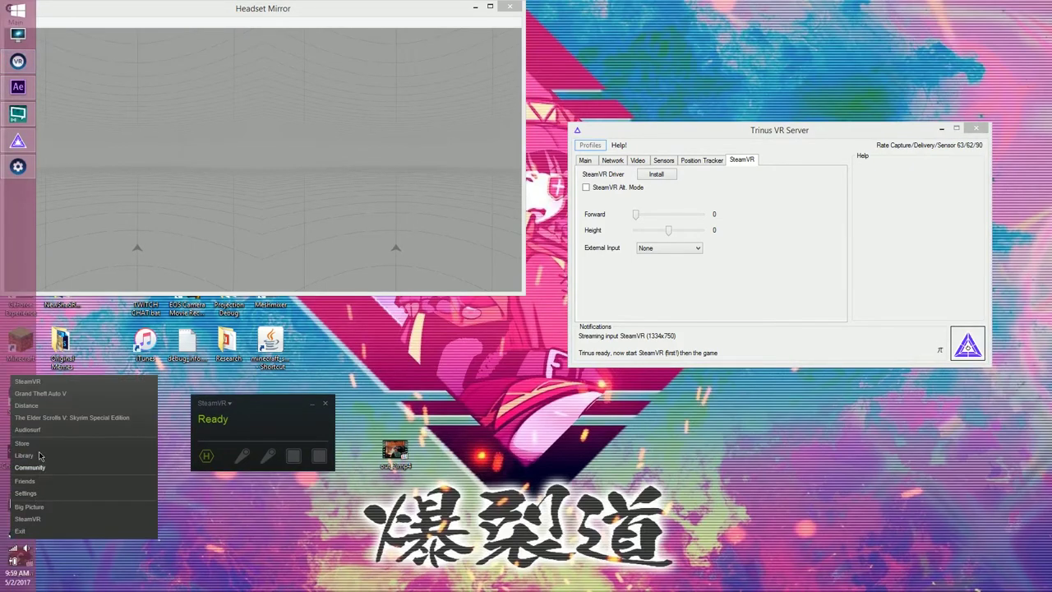
click(33, 399)
mouse_move(619, 31)
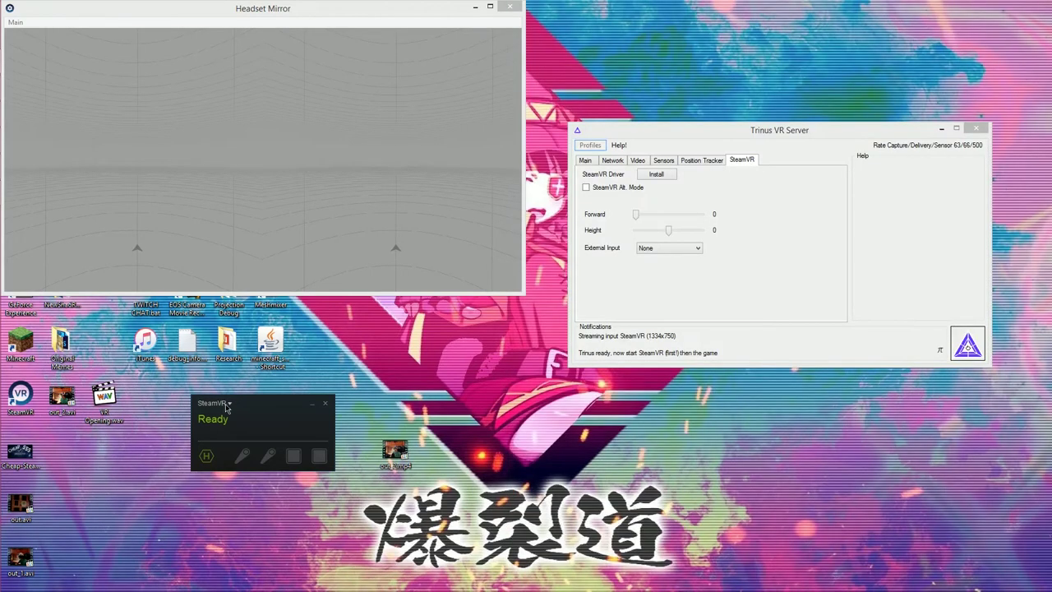
click(223, 404)
- Uncheck Display Mirror in the SteamVR menu to close the headset mirror
click(228, 406)
click(228, 405)
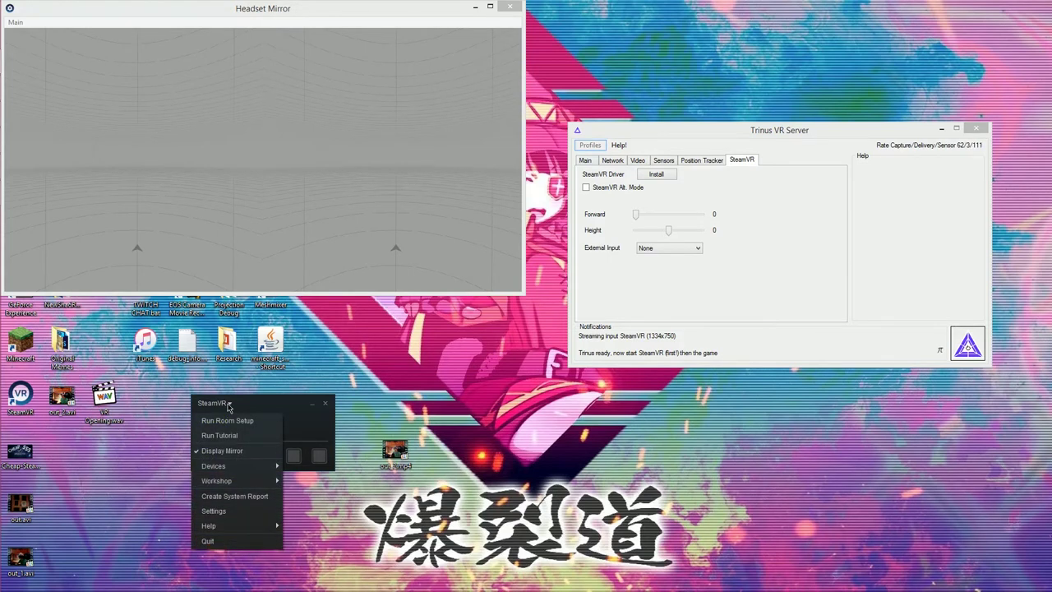
click(386, 75)
click(511, 7)
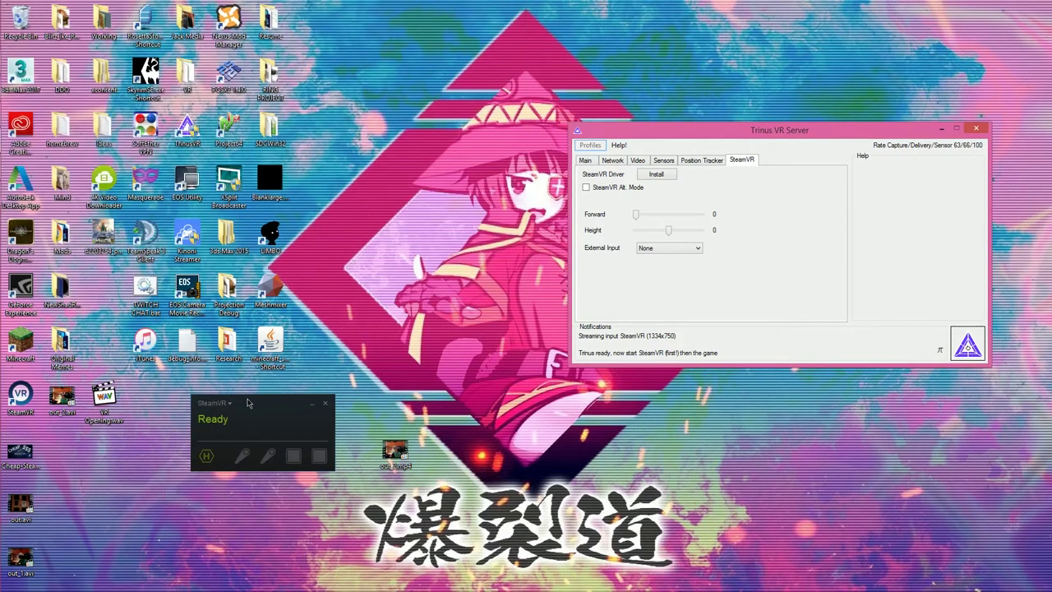
- Run Room Setup in Standing Only mode, reaching the Establish tracking step
click(301, 249)
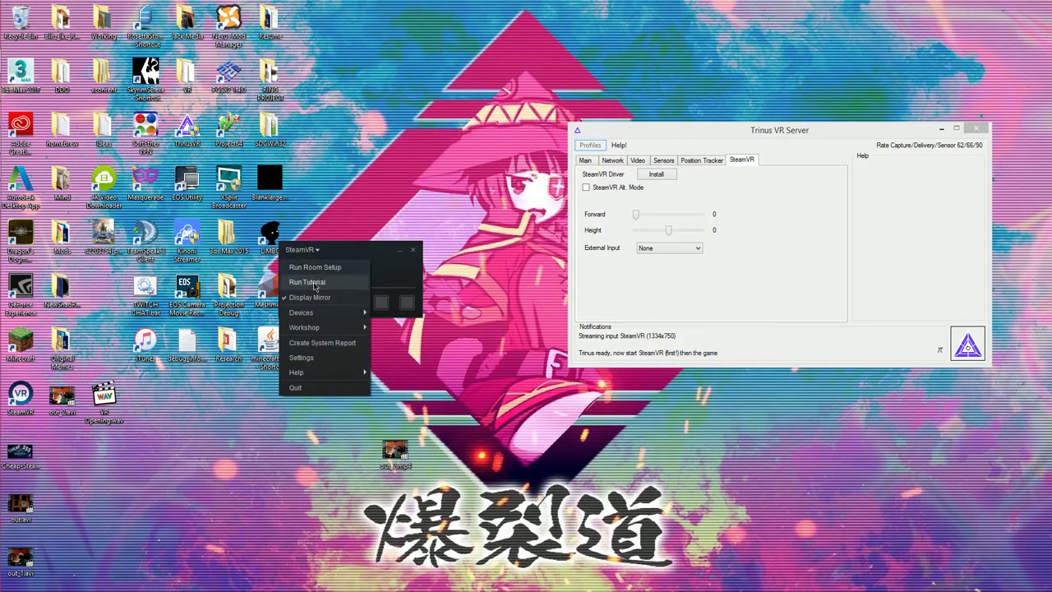
click(314, 267)
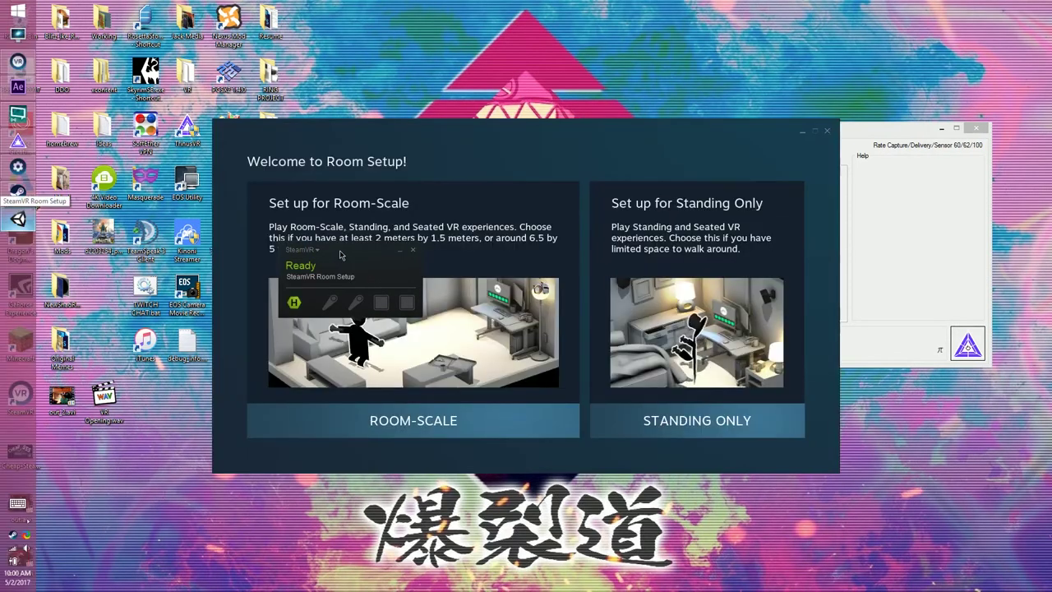
drag(371, 245, 171, 205)
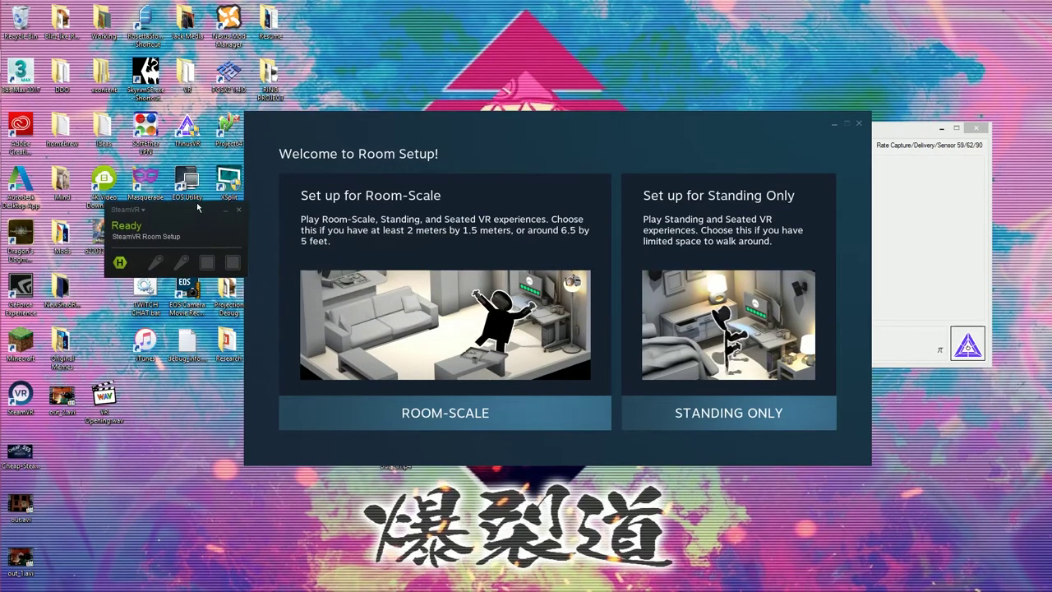
click(414, 420)
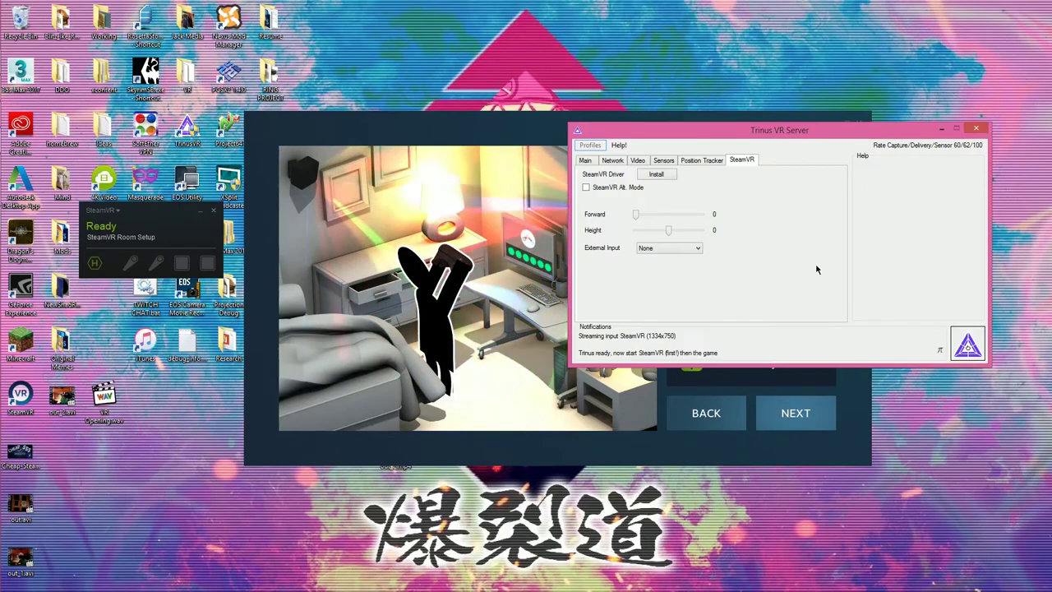
click(496, 185)
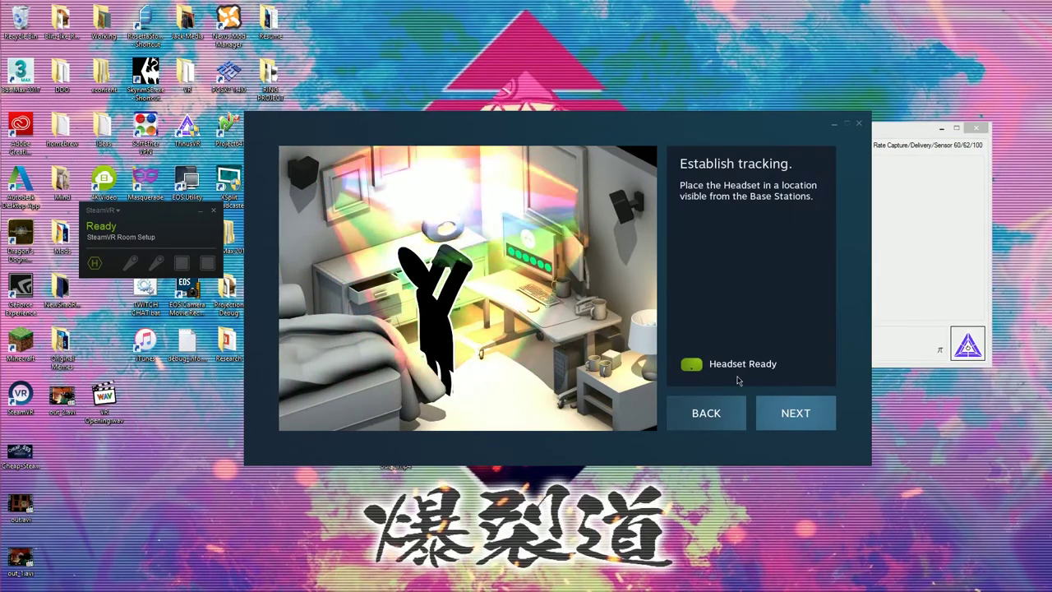
- Advance to calibration, run Calibrate Center until complete, and return to Trinus VR Server
click(779, 416)
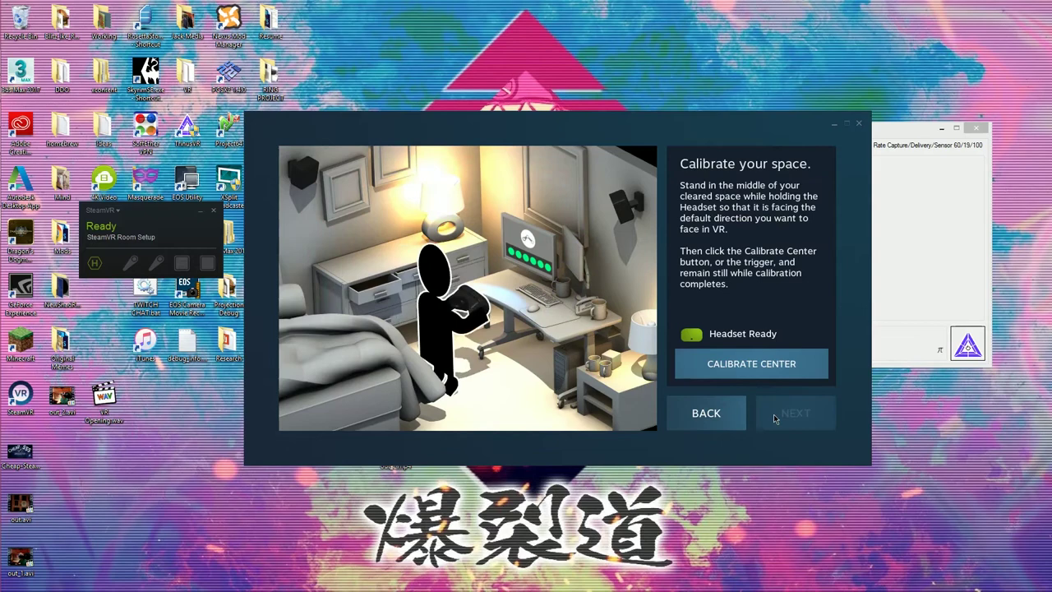
click(783, 412)
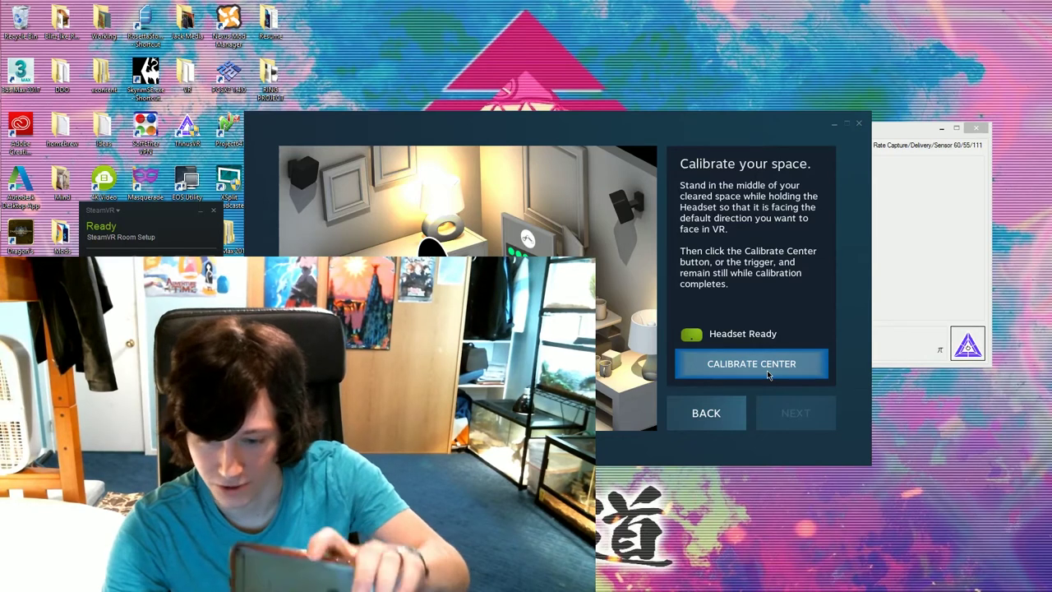
click(767, 372)
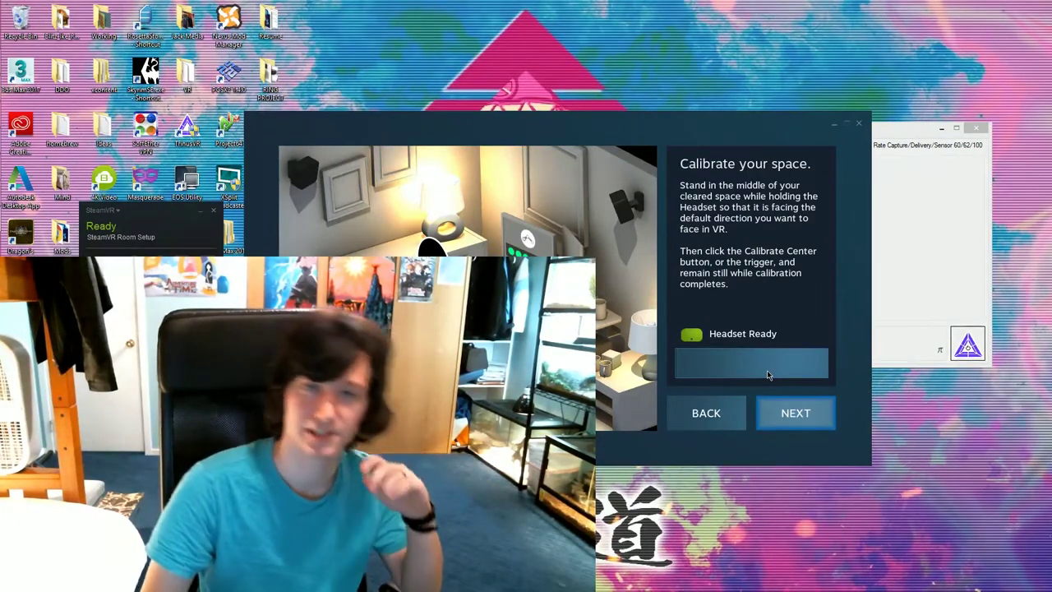
click(929, 314)
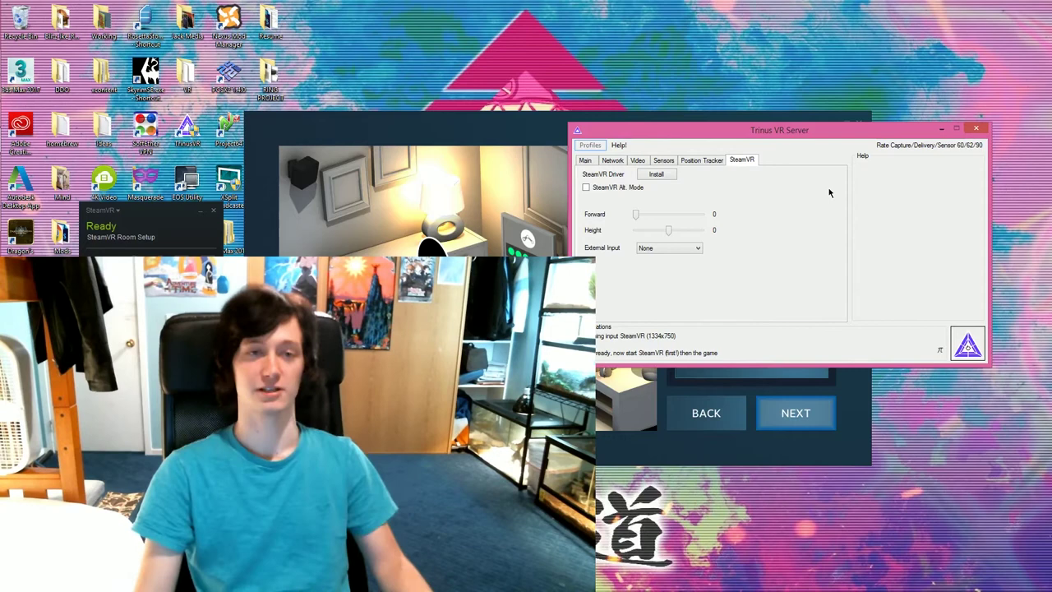
mouse_move(975, 340)
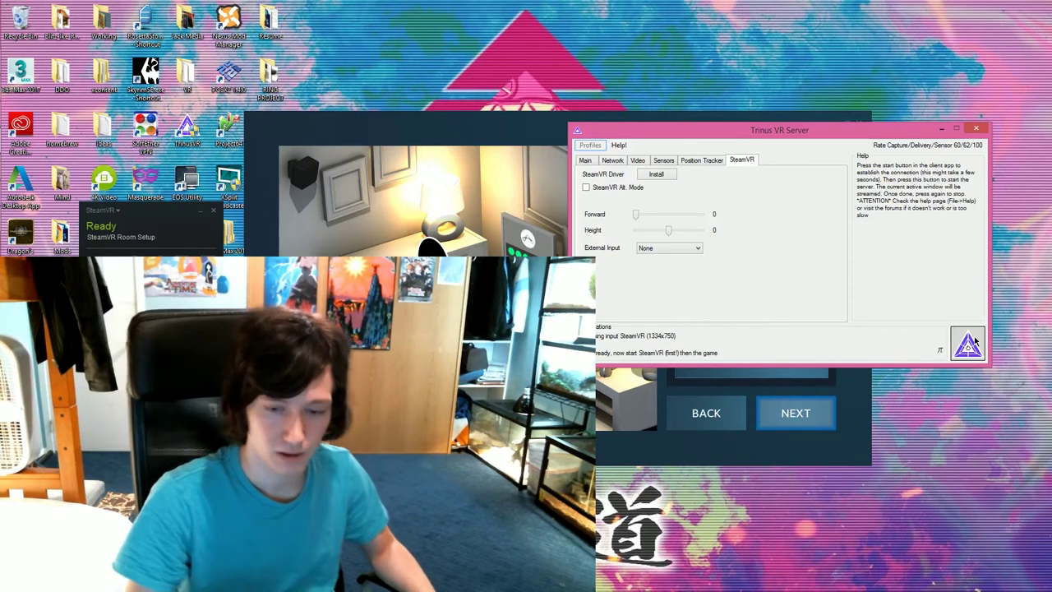
- On the Locate floor step, enter a 62 in. headset height and calibrate the floor
click(785, 415)
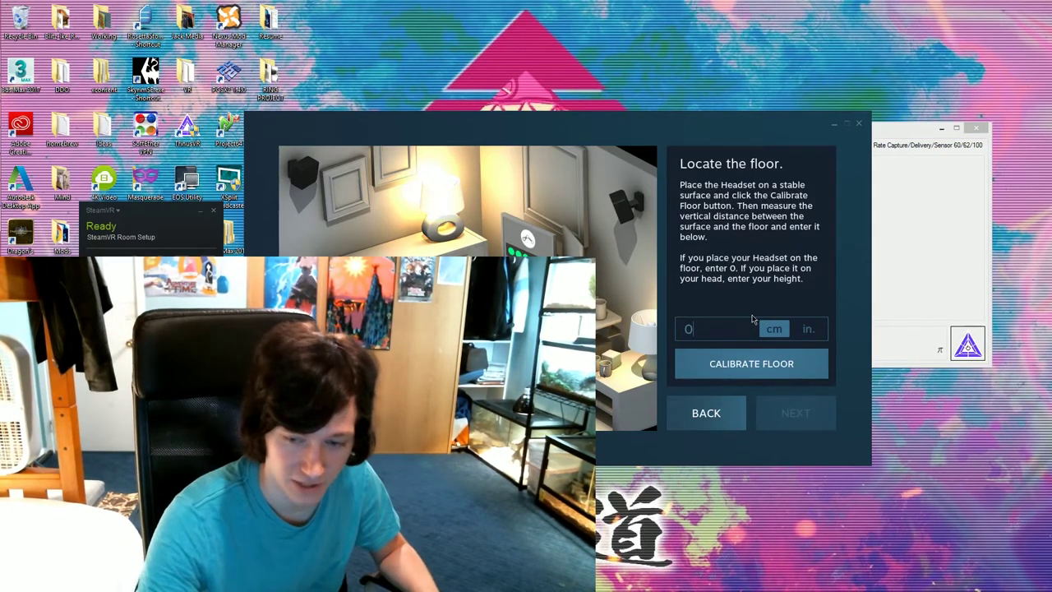
click(807, 329)
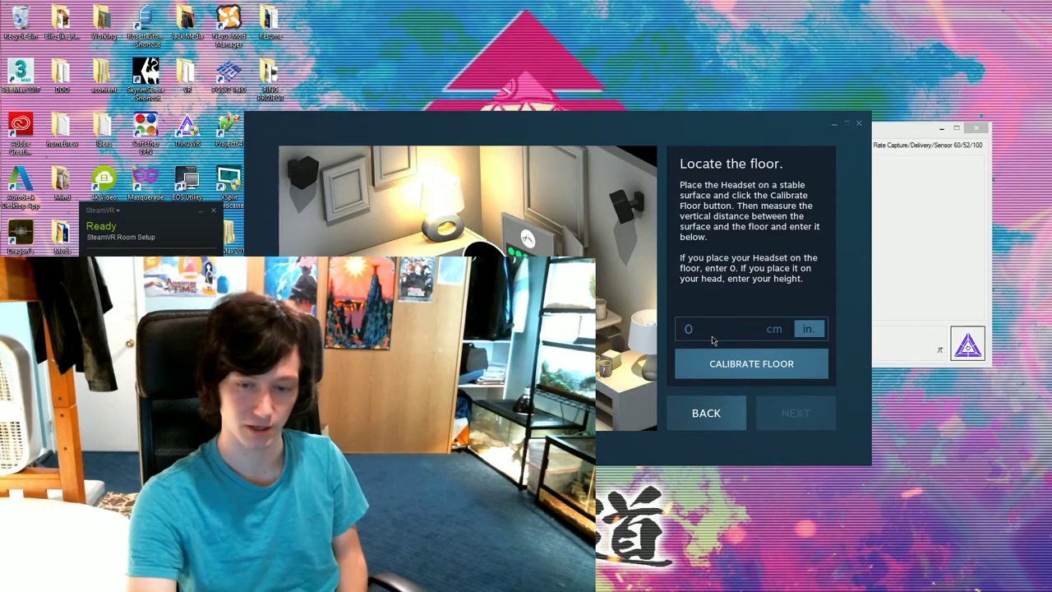
click(676, 333)
text(62)
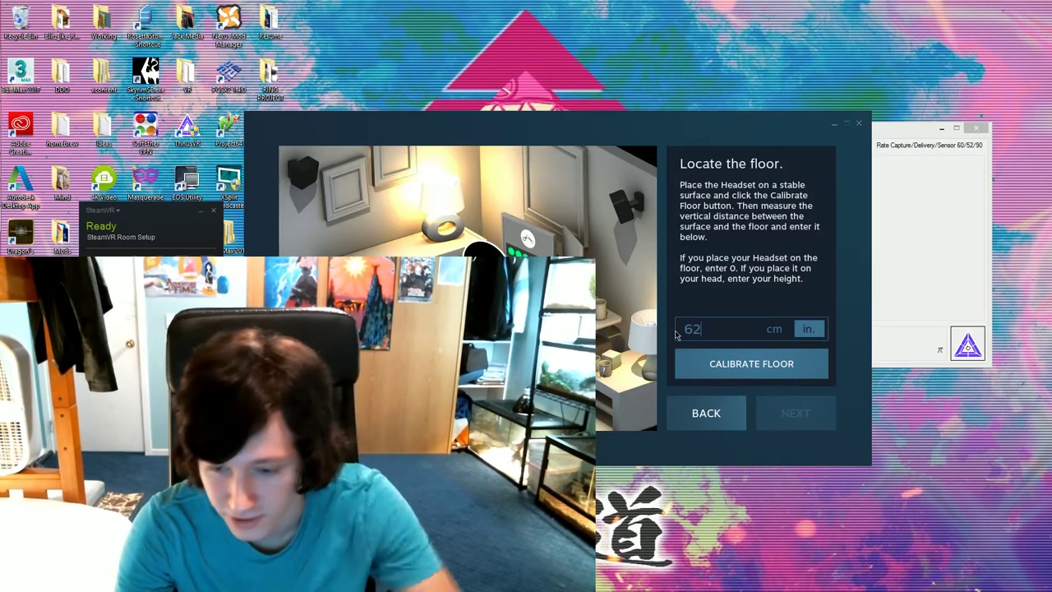
click(712, 367)
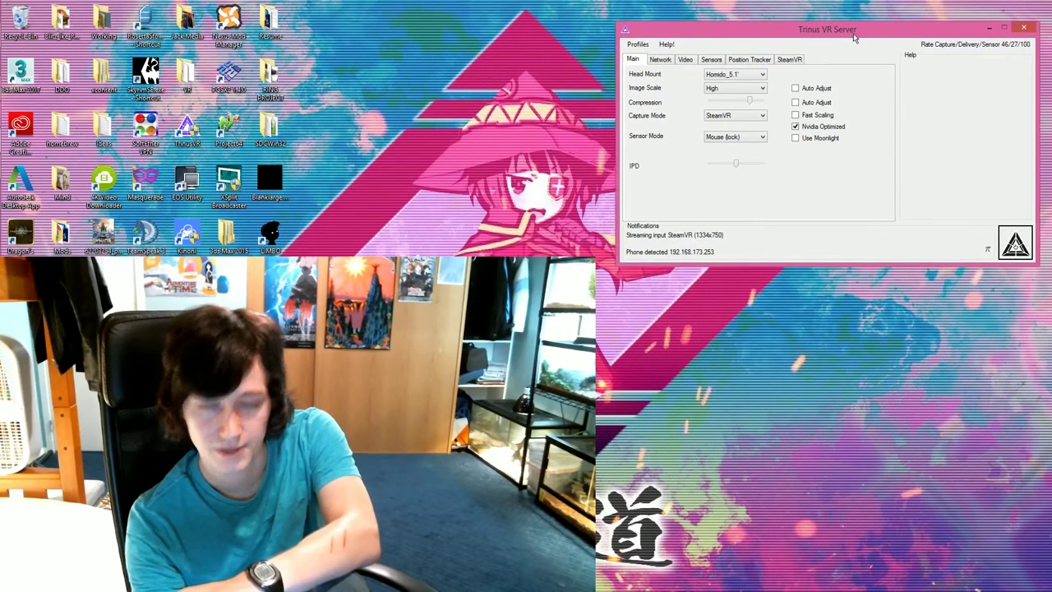
- Enable Set IP in the Network settings and start the Trinus server
click(667, 61)
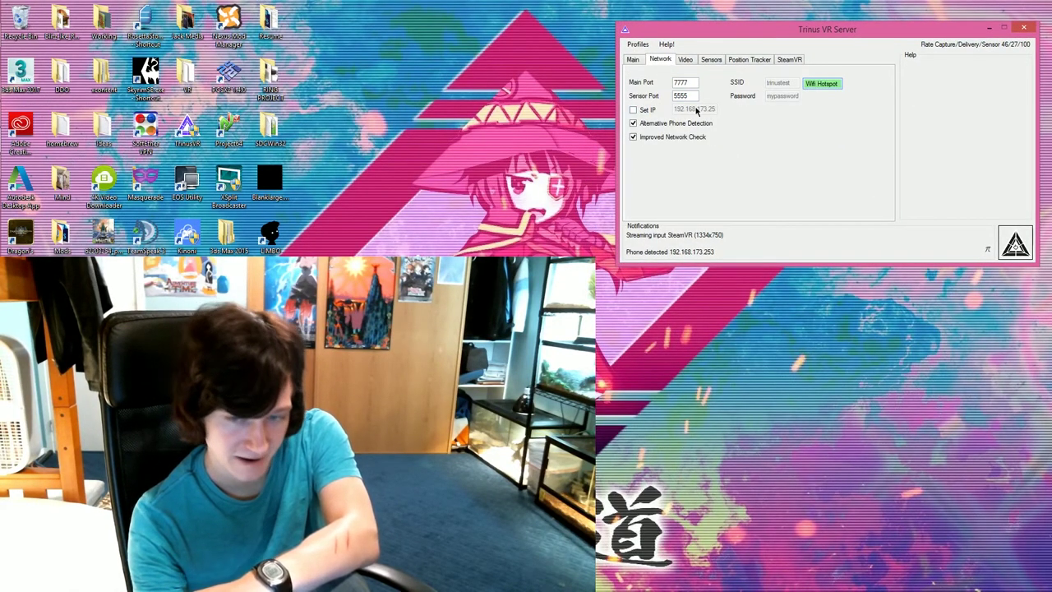
mouse_move(649, 113)
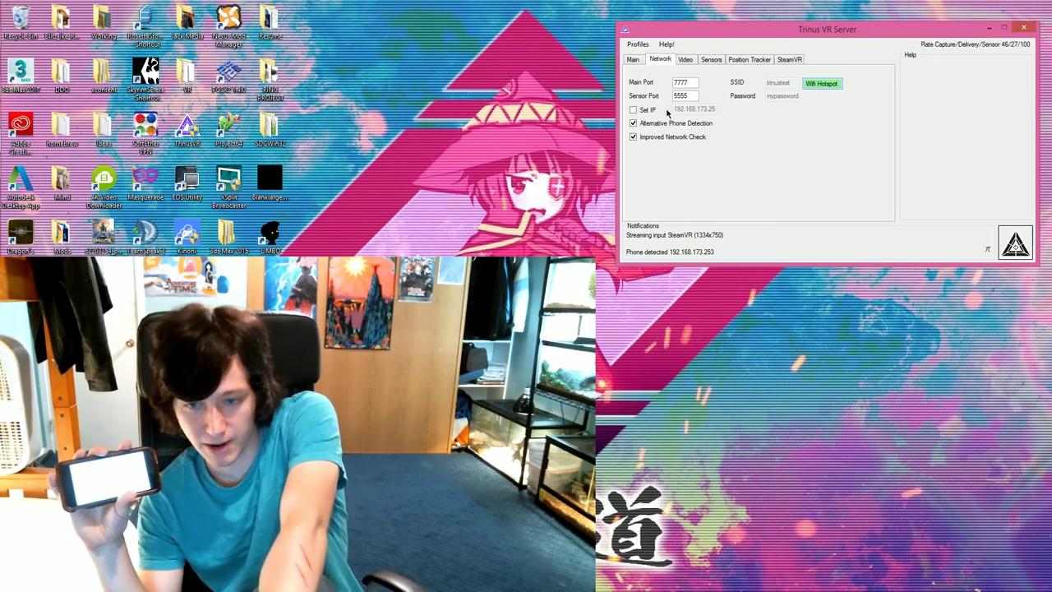
click(648, 110)
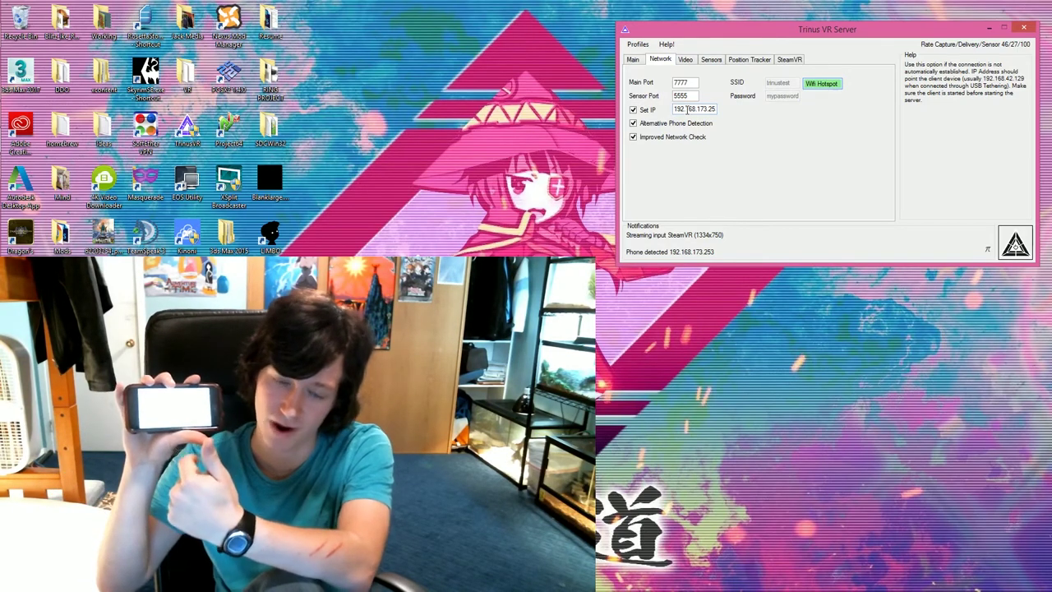
click(1004, 239)
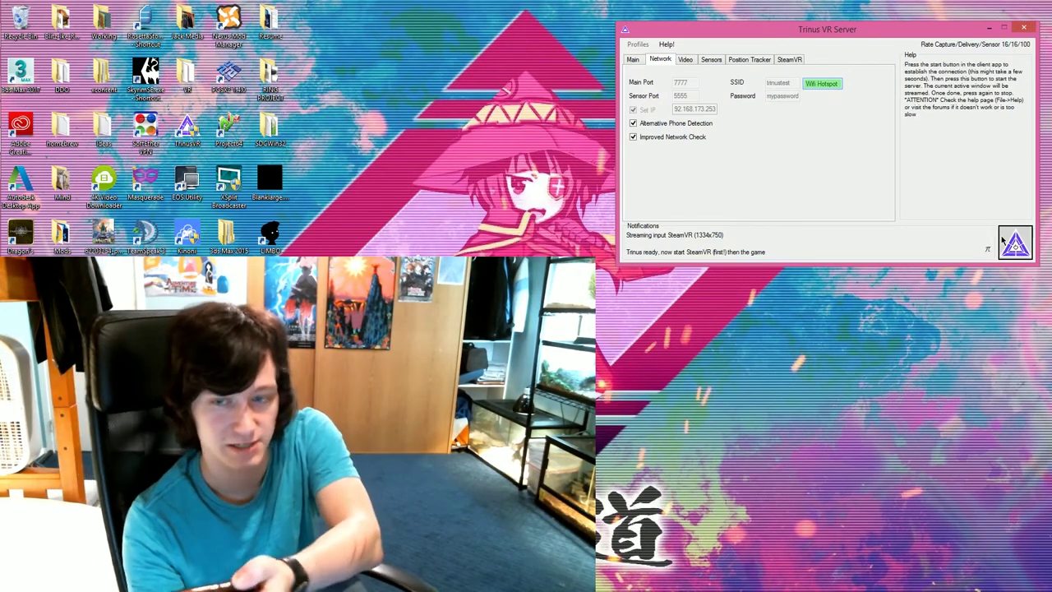
- Restart the Trinus server so it reports searching for the phone, keeping Set IP enabled
click(1015, 248)
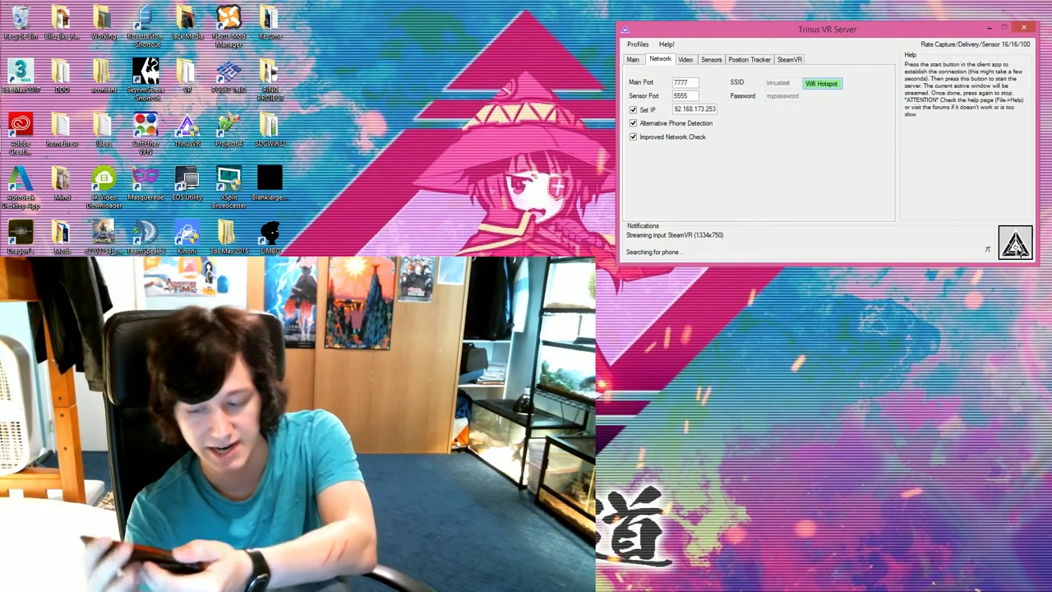